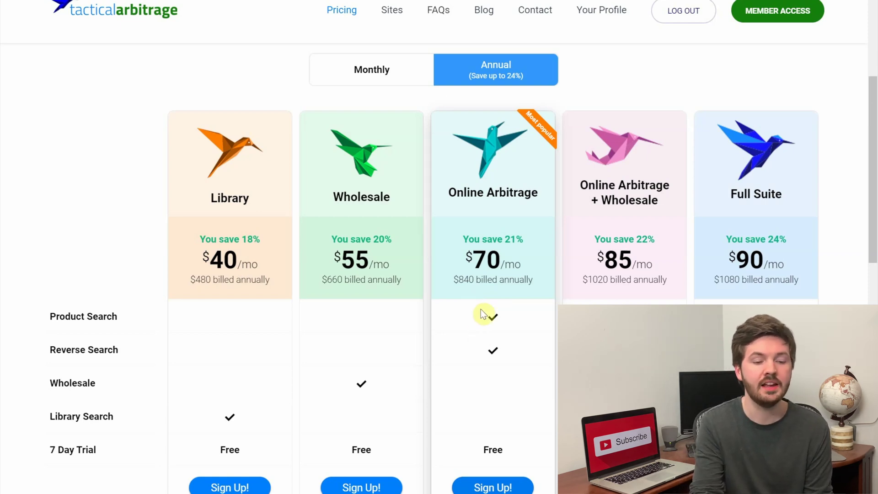
Switch the Tactical Arbitrage pricing plans to show monthly prices
left_click(402, 75)
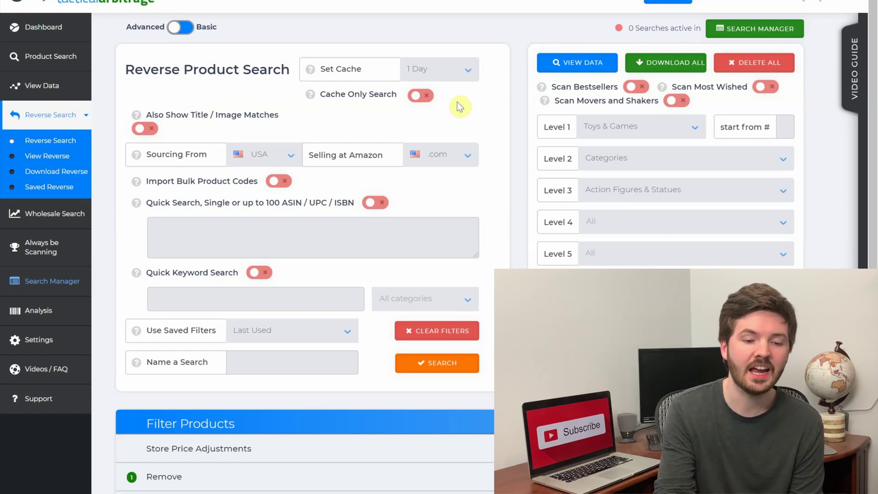
left_click(469, 73)
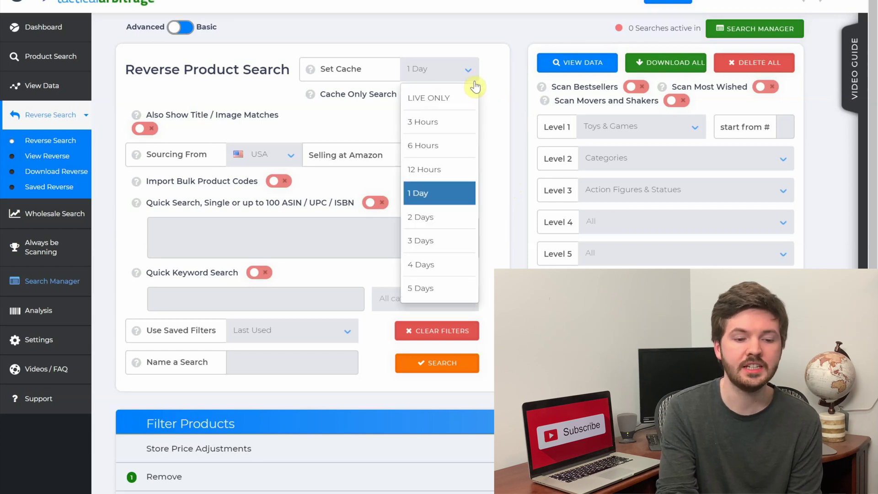
left_click(460, 106)
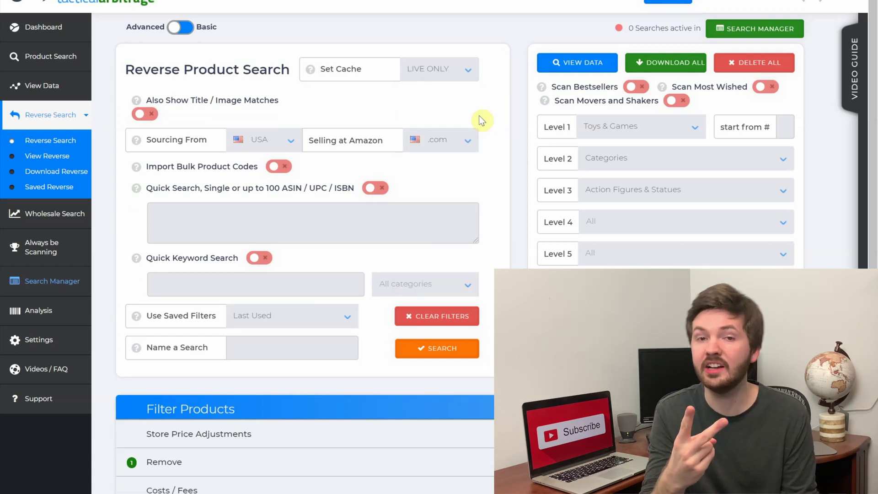
left_click(465, 73)
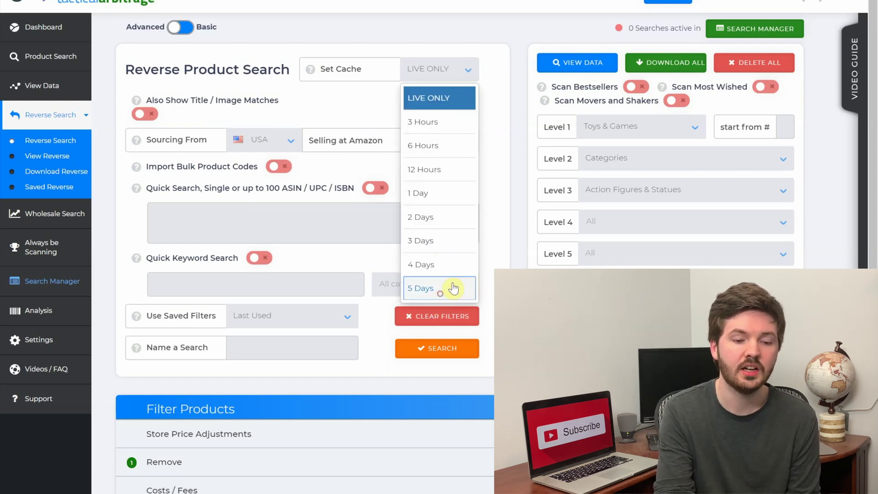
left_click(437, 289)
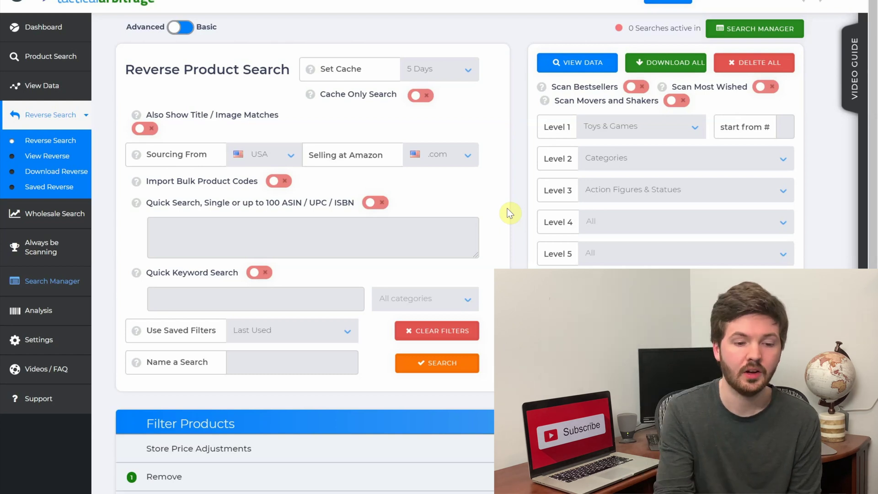
left_click(467, 72)
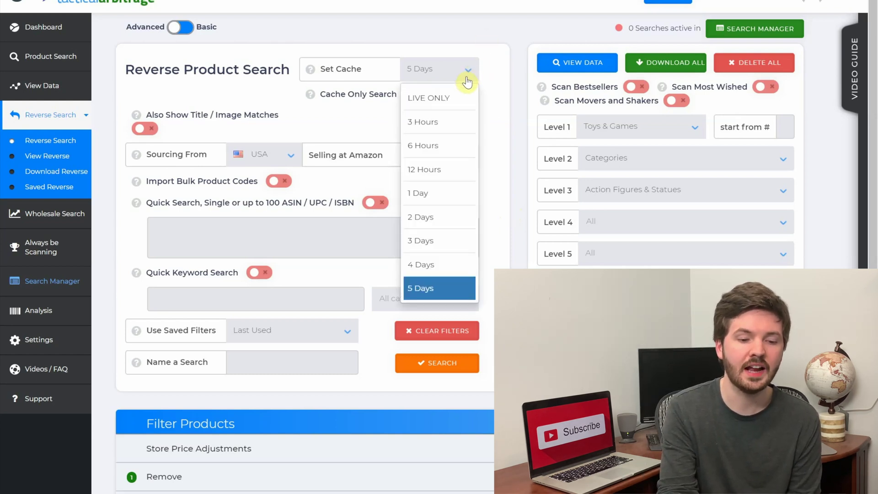
left_click(421, 193)
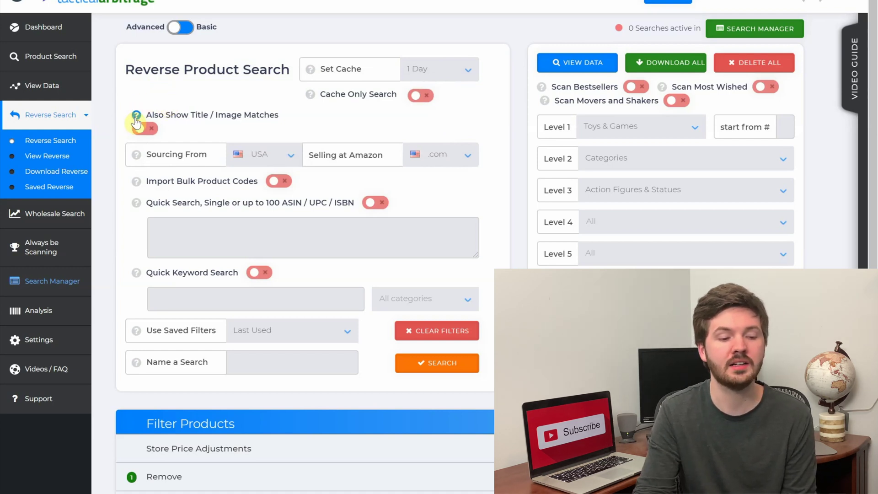
mouse_move(137, 121)
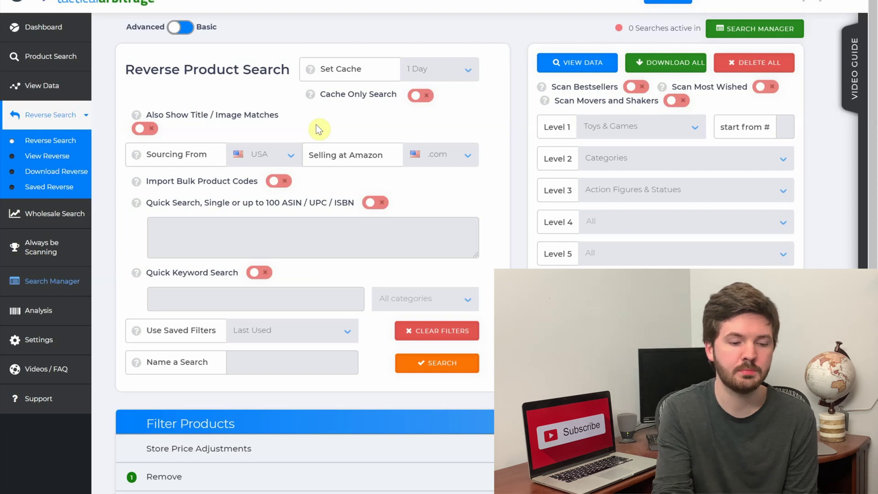
left_click(291, 156)
left_click(232, 190)
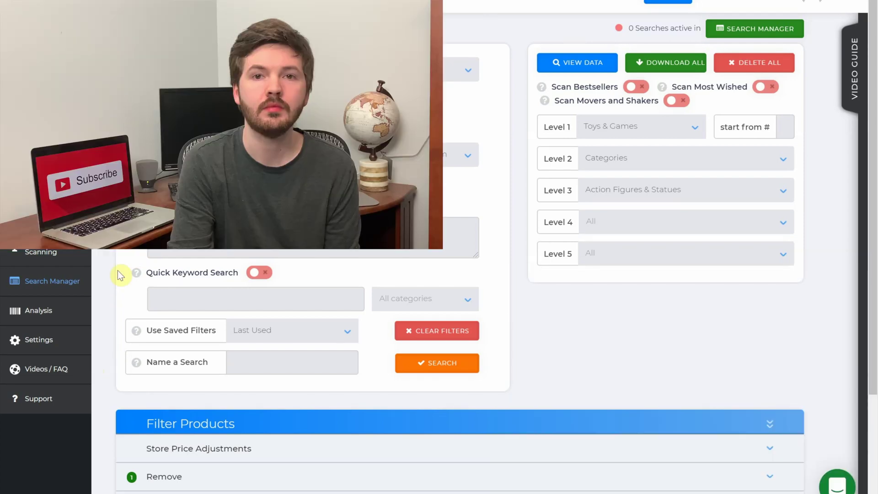
Review the Store Price Adjustments discount table set to AS PER SET DISCOUNTS, then collapse it
scroll(117, 270, "down", 3)
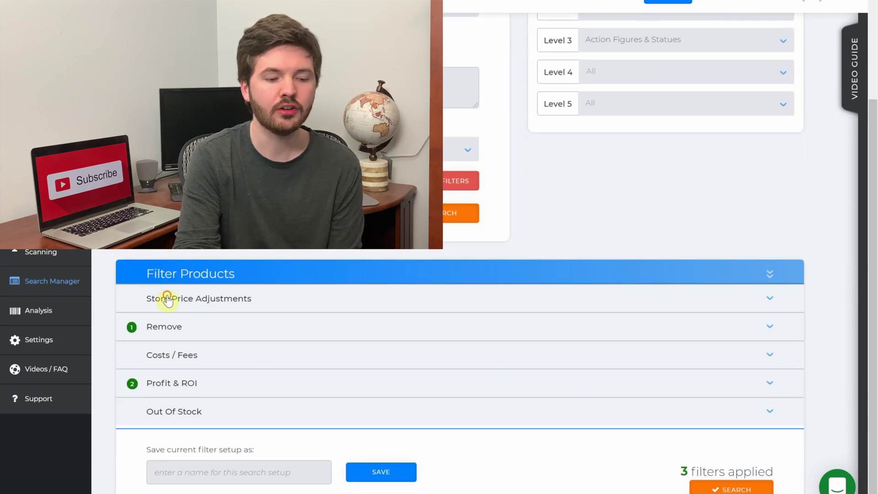
left_click(169, 299)
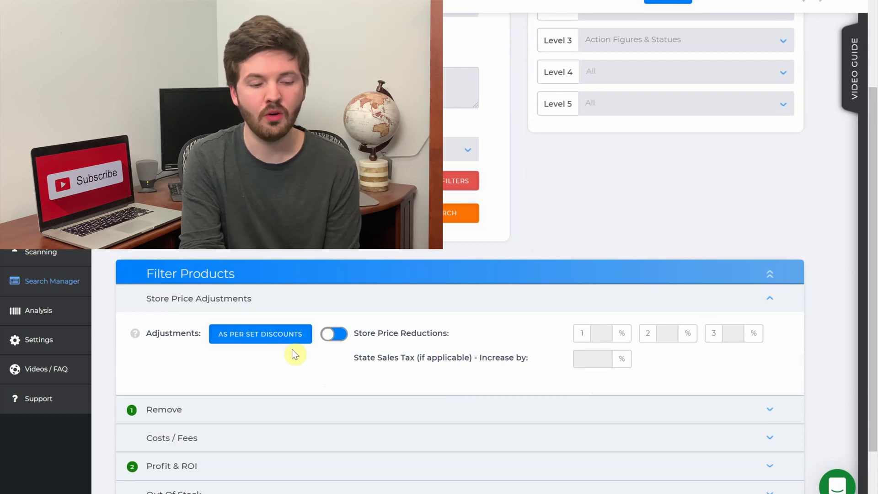
left_click(287, 336)
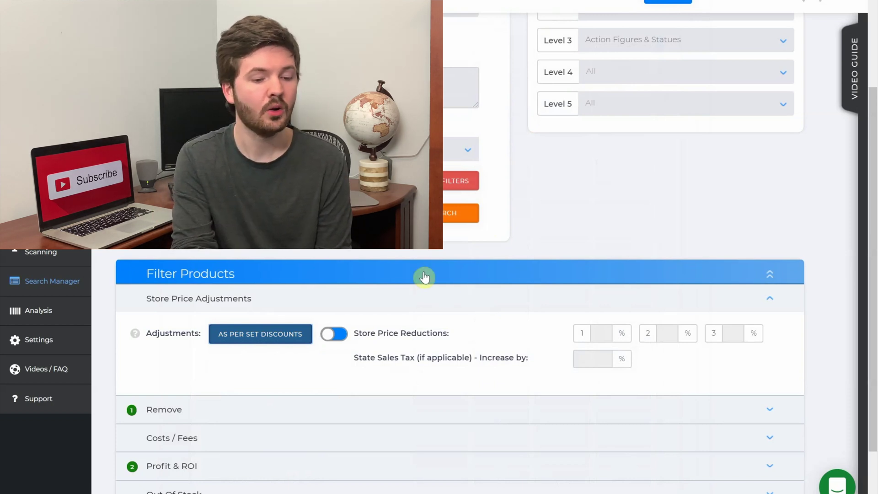
left_click(411, 301)
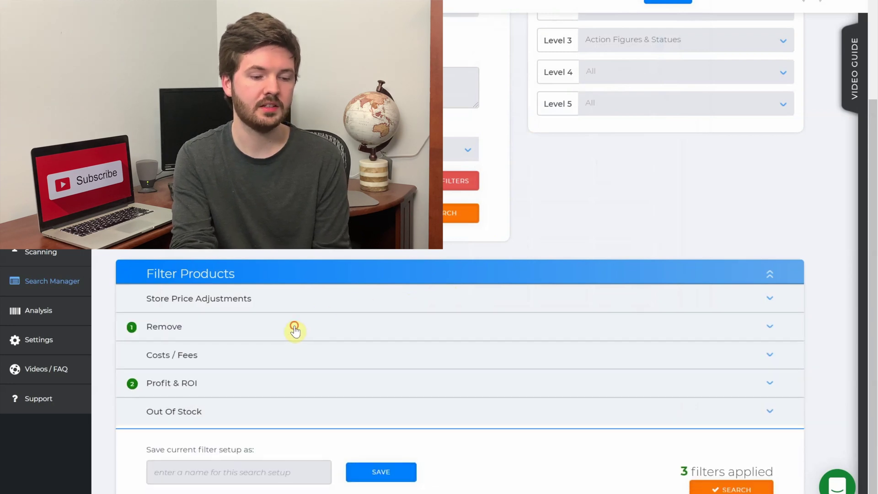
Set the Remove filter to AS PER SETTINGS and save category ranks like Toys & Games 200,000
left_click(295, 329)
scroll(280, 369, "down", 3)
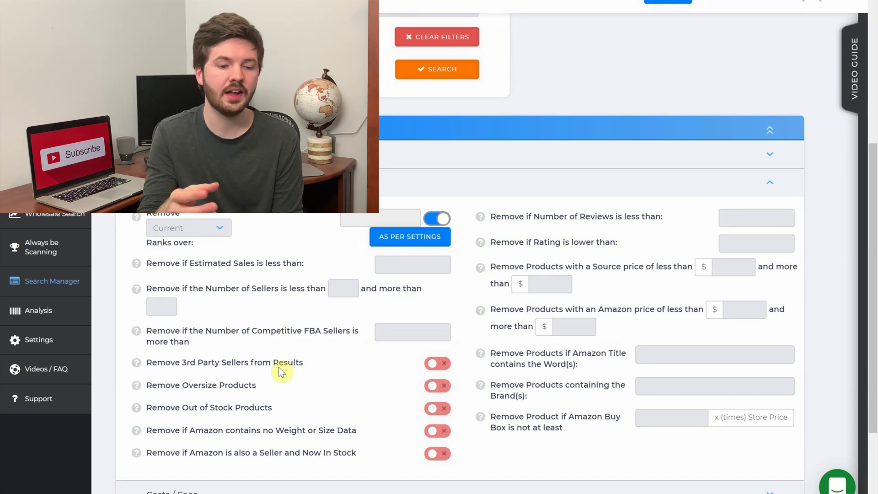
left_click(410, 237)
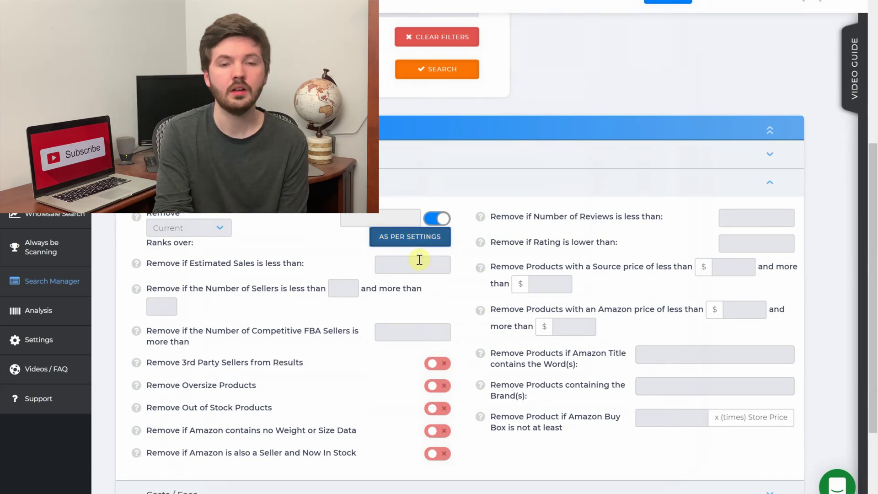
left_click(404, 236)
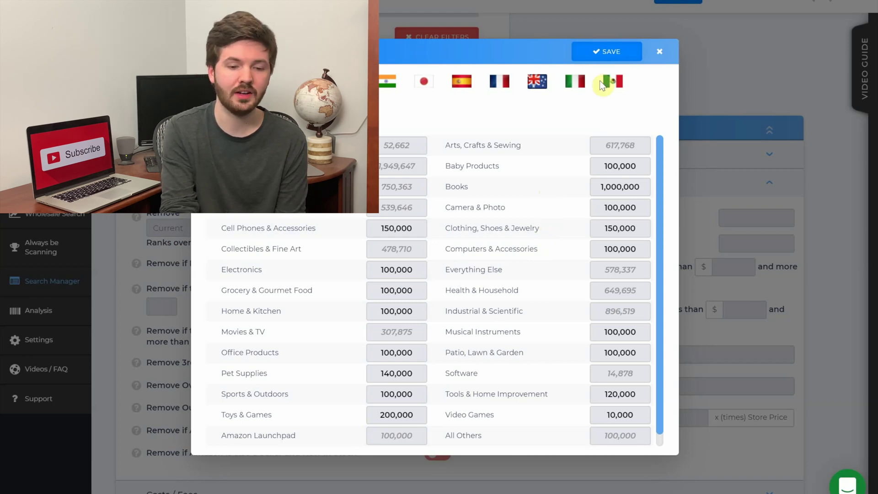
left_click(627, 50)
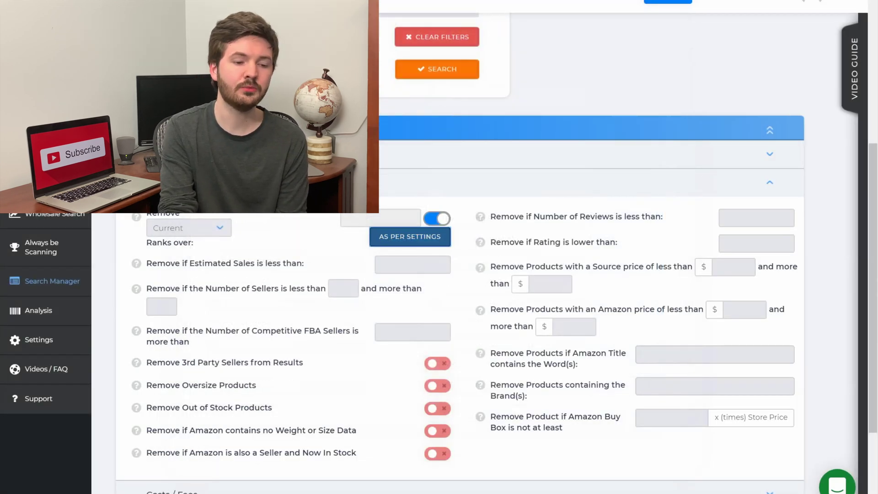
left_click(174, 182)
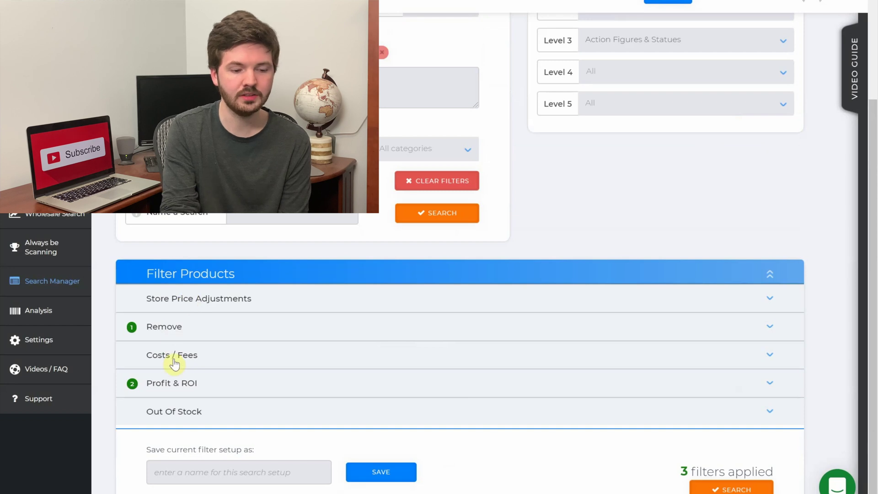
left_click(174, 364)
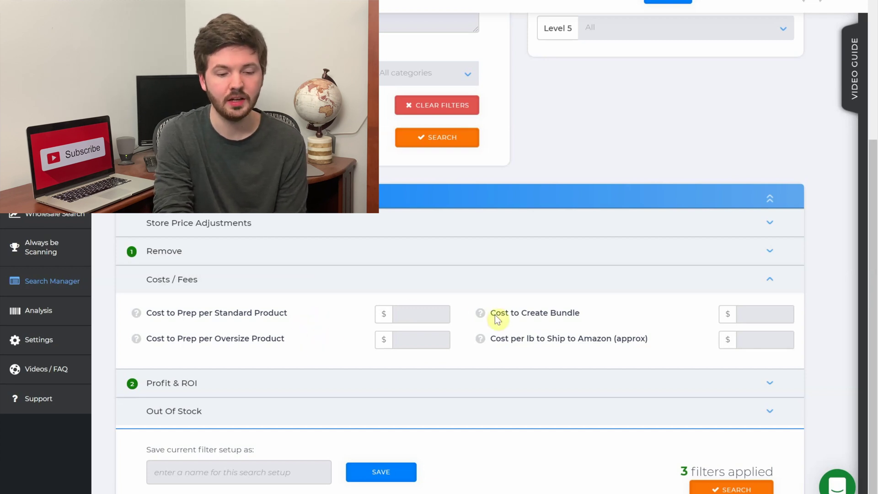
Enter .60 as the Costs / Fees cost per lb to ship to Amazon
left_click(755, 339)
type(".60")
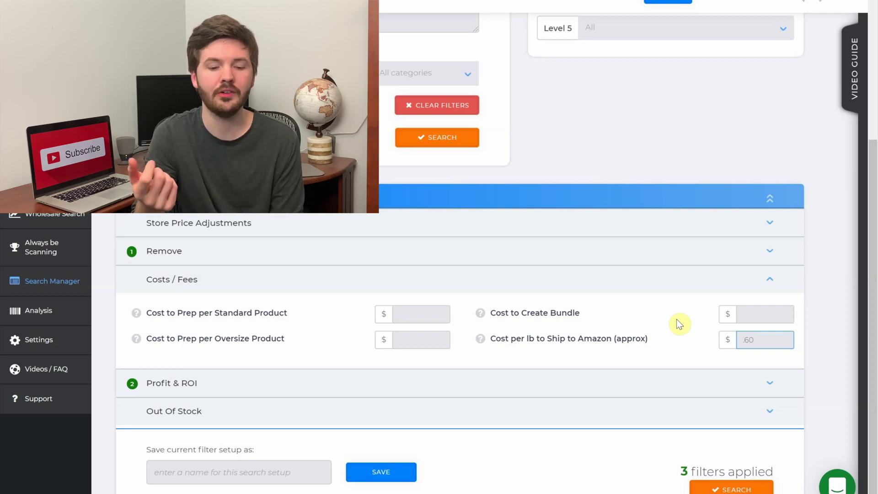
left_click(618, 280)
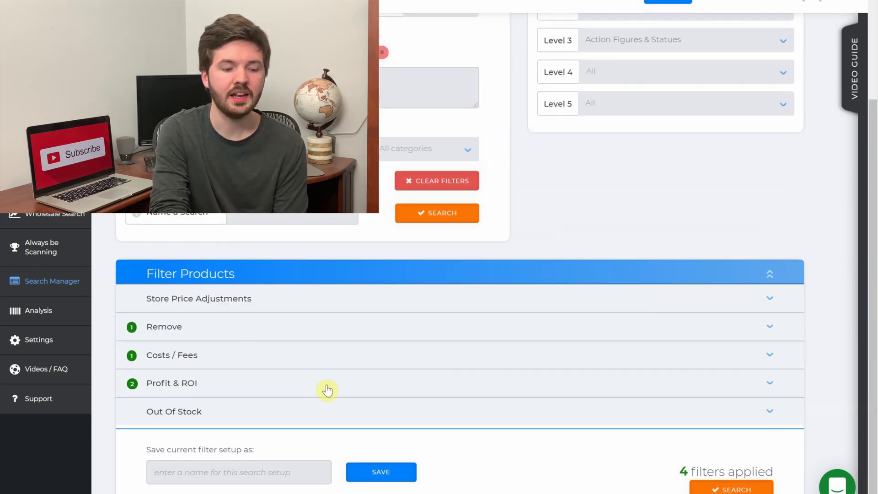
left_click(327, 389)
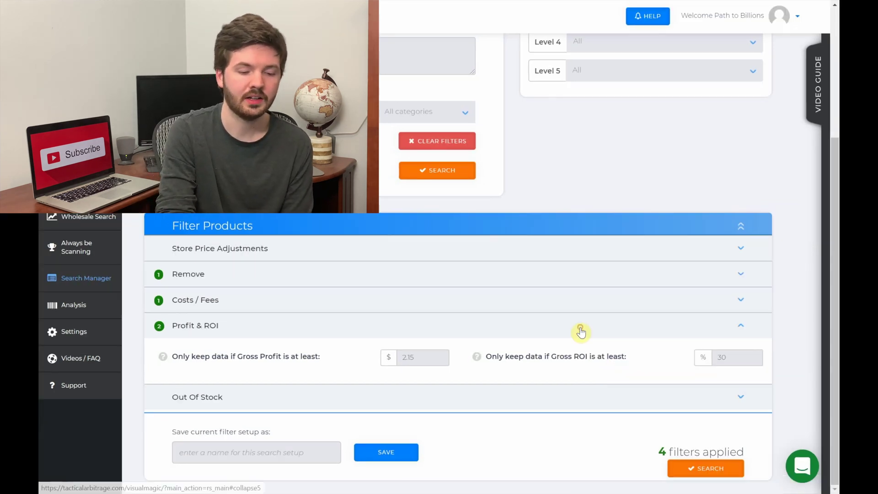
Collapse Profit & ROI ($2.15 profit, 30% ROI) and expand the Out Of Stock options
left_click(596, 336)
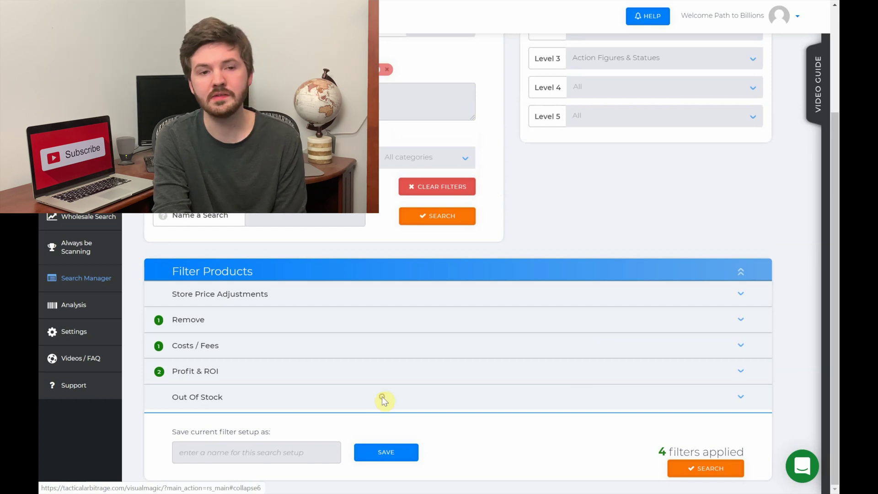
left_click(381, 402)
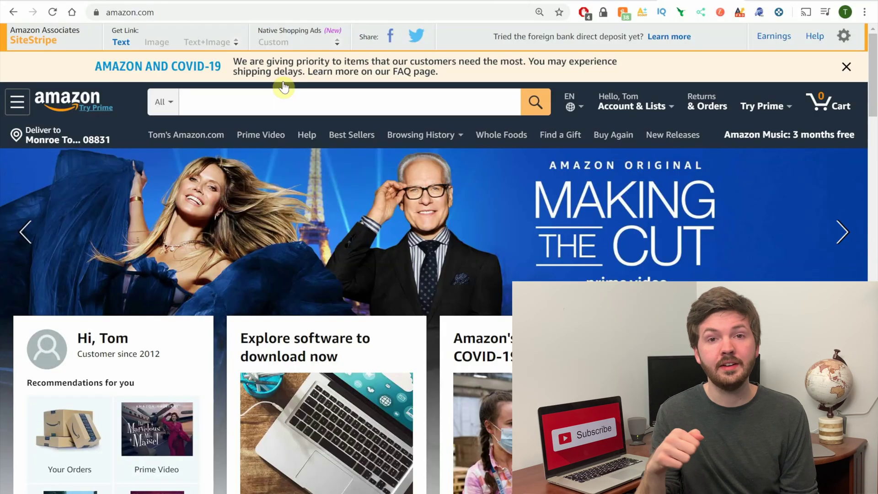
Search Amazon for 'action figures'
left_click(344, 98)
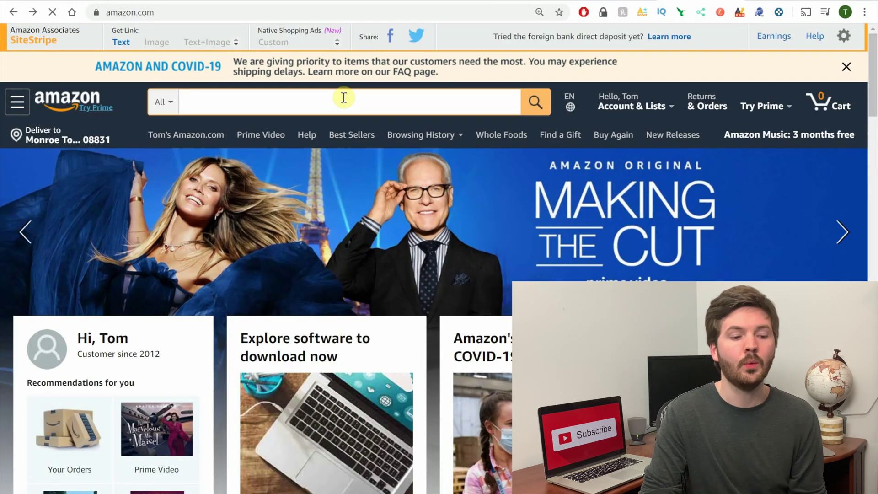
type("ac")
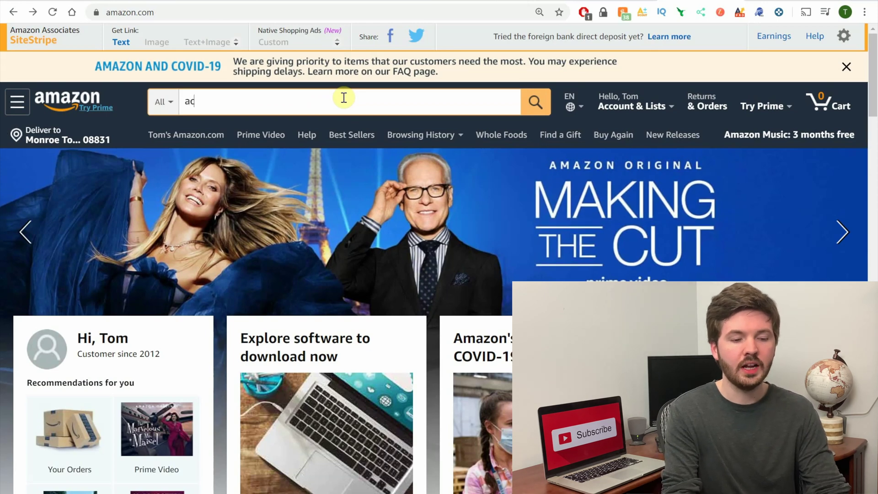
type("tion figures")
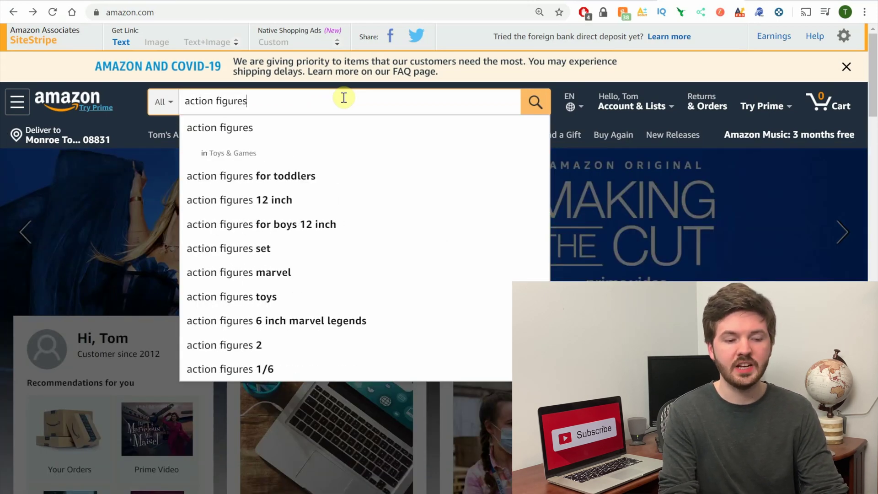
key("Return")
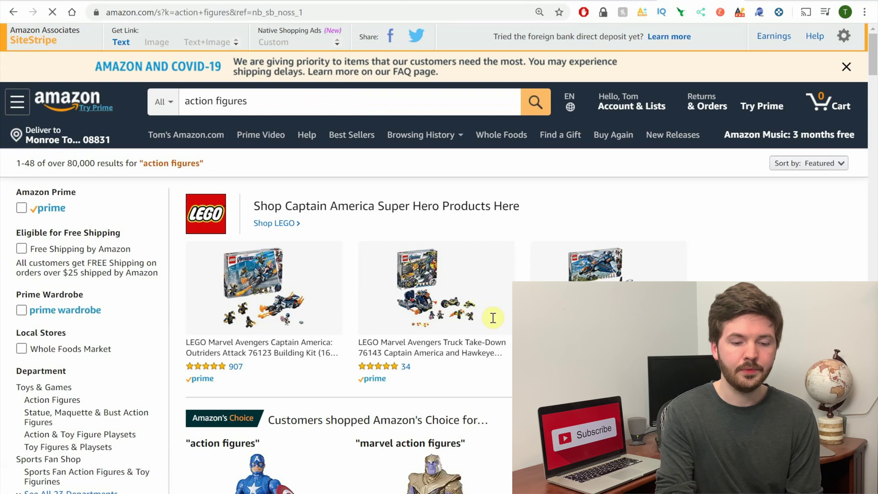
scroll(492, 320, "down", 1)
Show the Storefront Stalker PRO Asins popup for the action figures results page
scroll(491, 323, "down", 1)
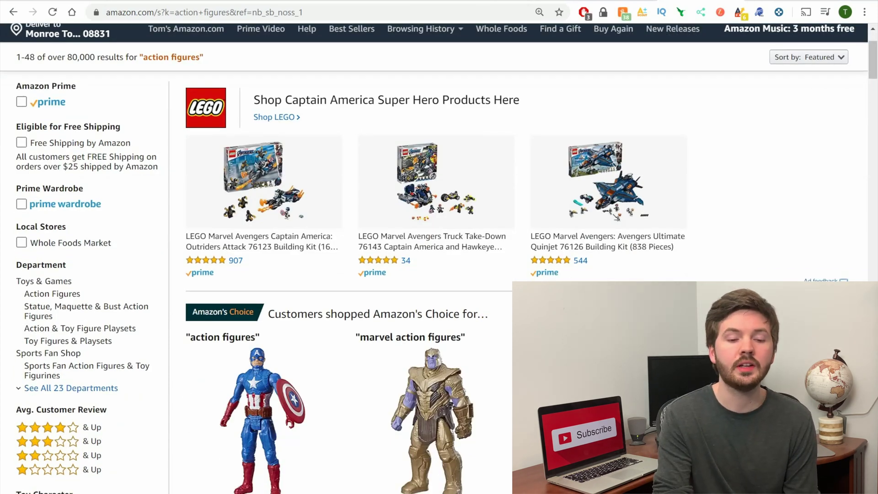
left_click(721, 14)
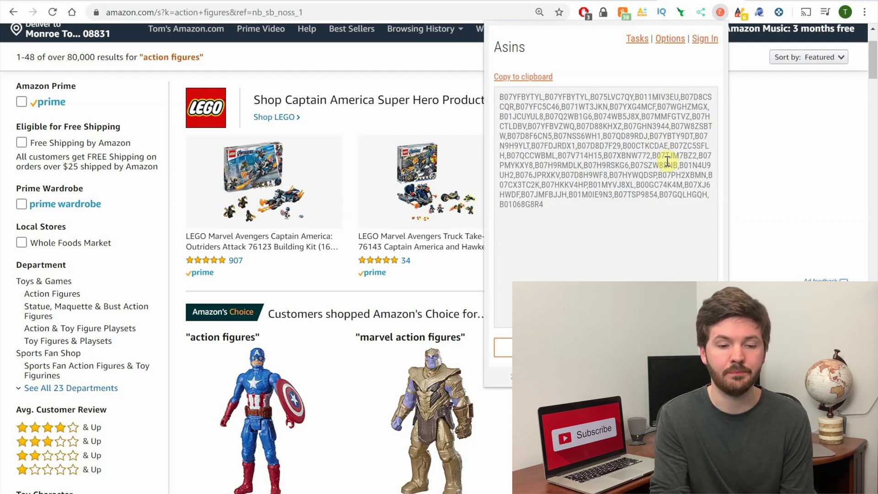
right_click(758, 14)
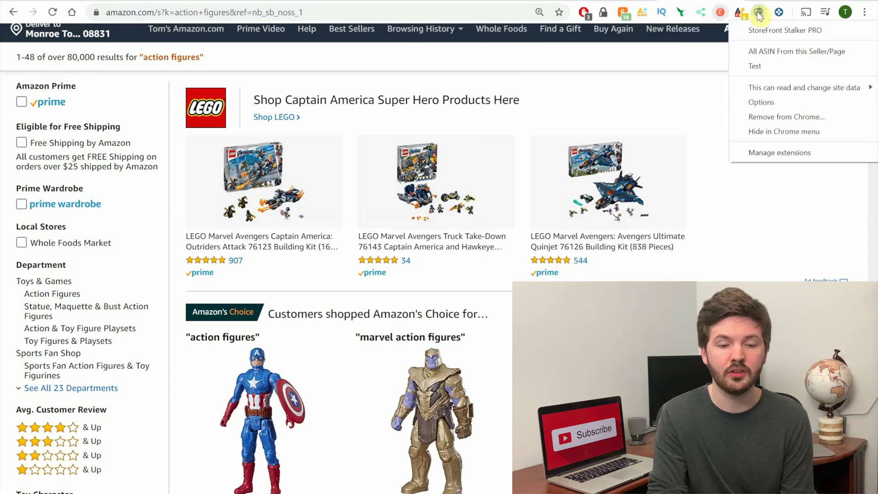
Scan all 7 result pages and save the ASINs in TA format only as 'Action Figures'
left_click(784, 50)
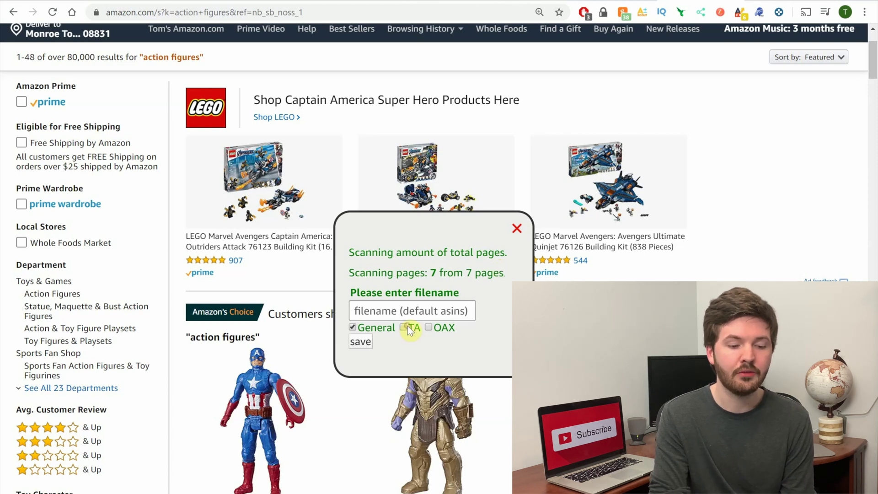
right_click(352, 328)
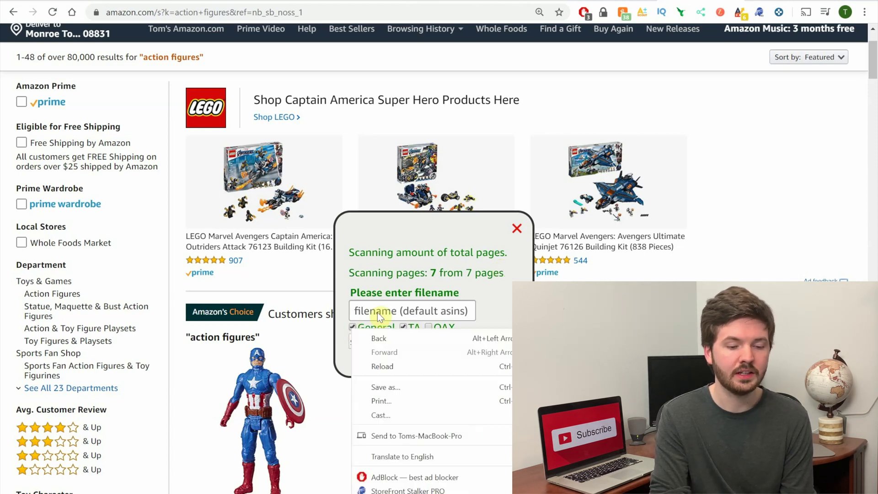
left_click(382, 326)
left_click(382, 318)
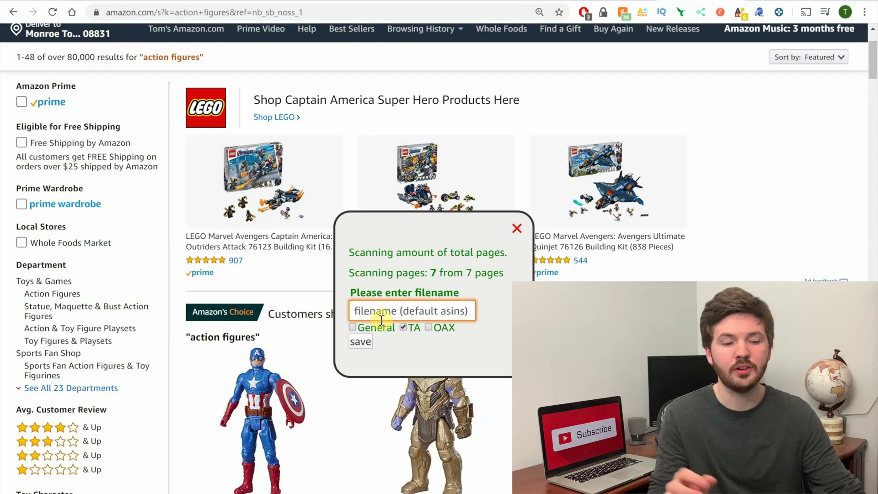
type("Action ")
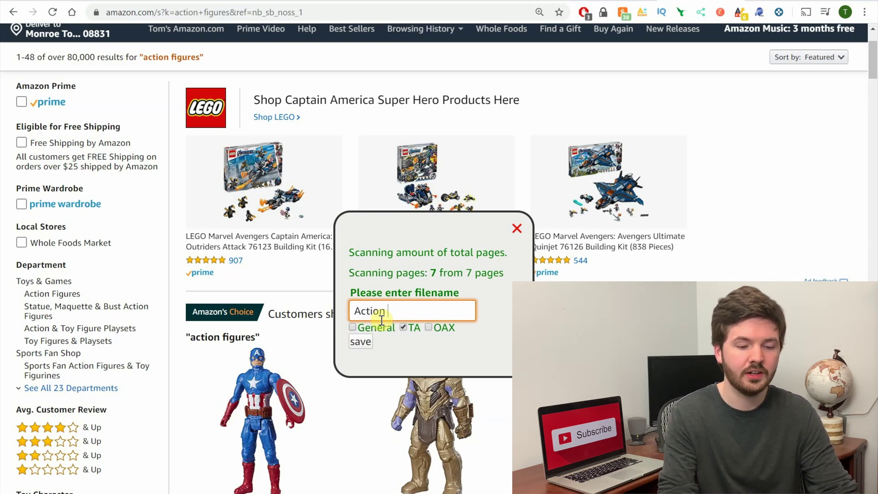
type("Figures")
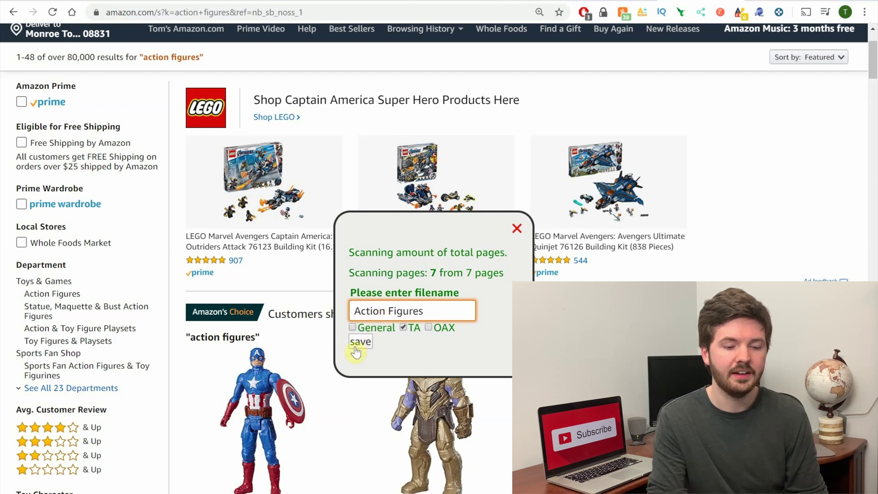
left_click(360, 342)
left_click(517, 215)
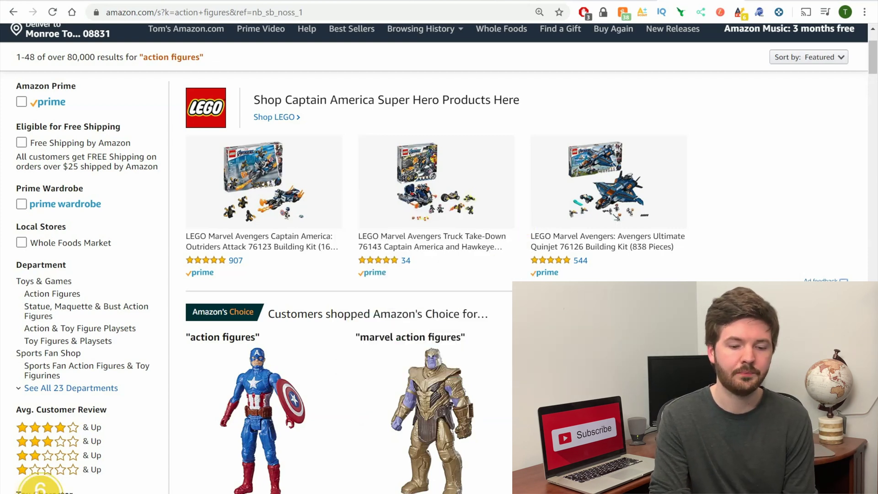
scroll(440, 256, "up", 1)
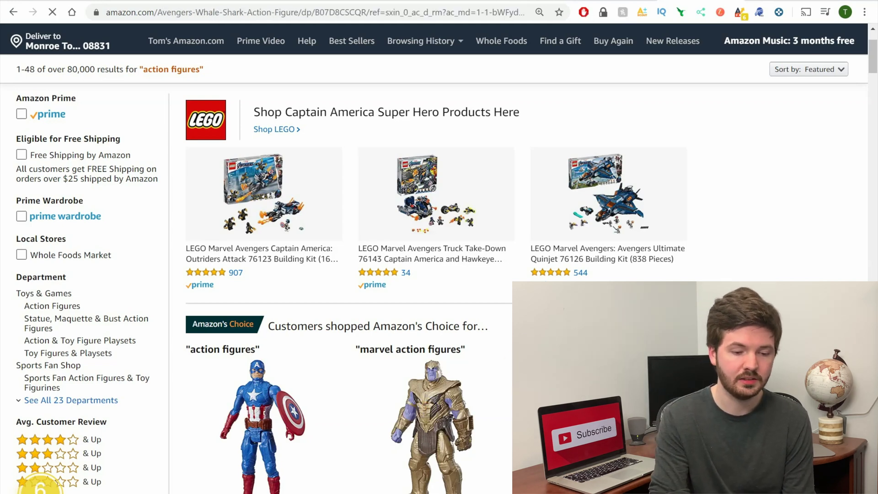
Open Deep_Discount_Entertainment's storefront from the Thanos figure's New & Used (49) offers
scroll(439, 274, "down", 2)
scroll(794, 441, "down", 4)
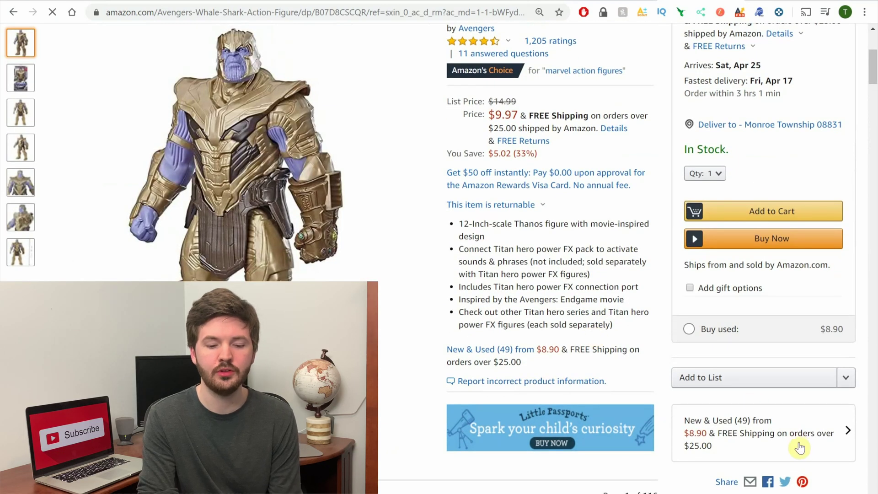
left_click(831, 437)
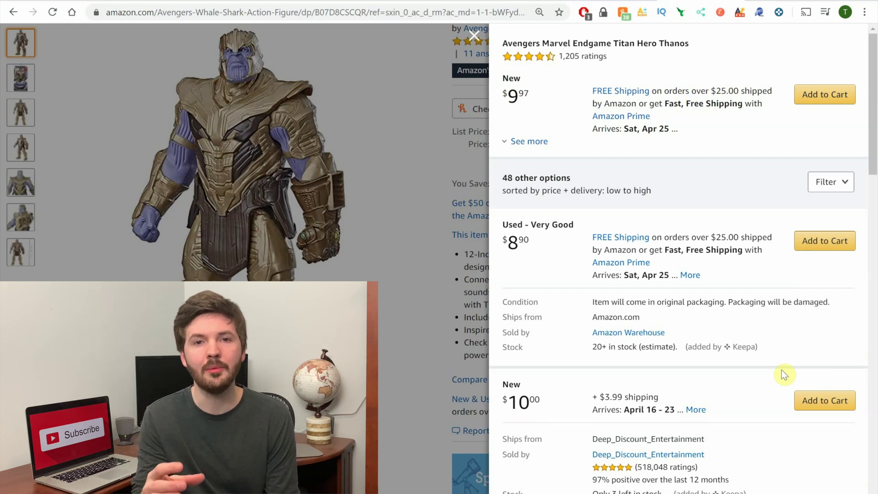
scroll(783, 375, "down", 4)
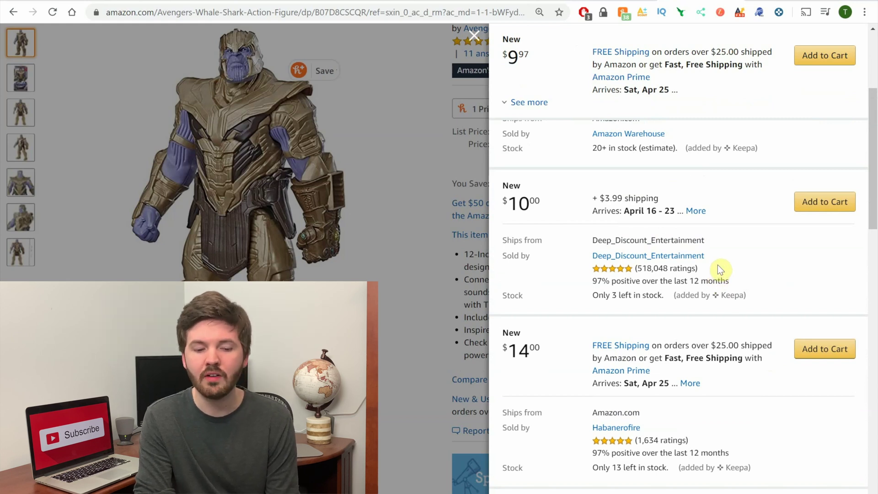
left_click(689, 257)
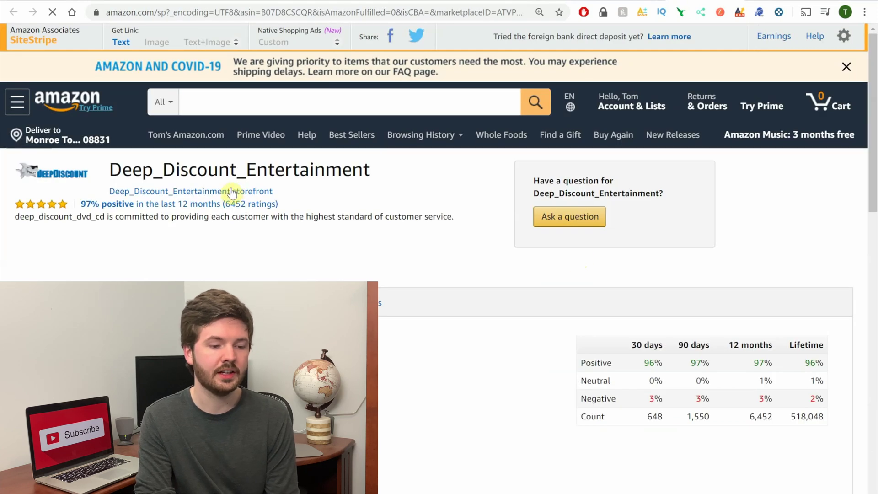
left_click(231, 191)
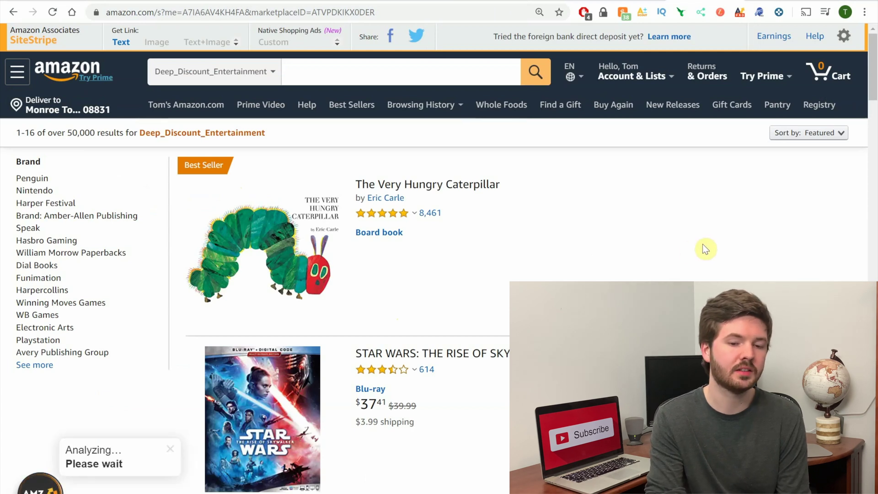
Run 'All ASIN From this Seller/Page' to scan all 150 Deep_Discount_Entertainment storefront pages
right_click(761, 12)
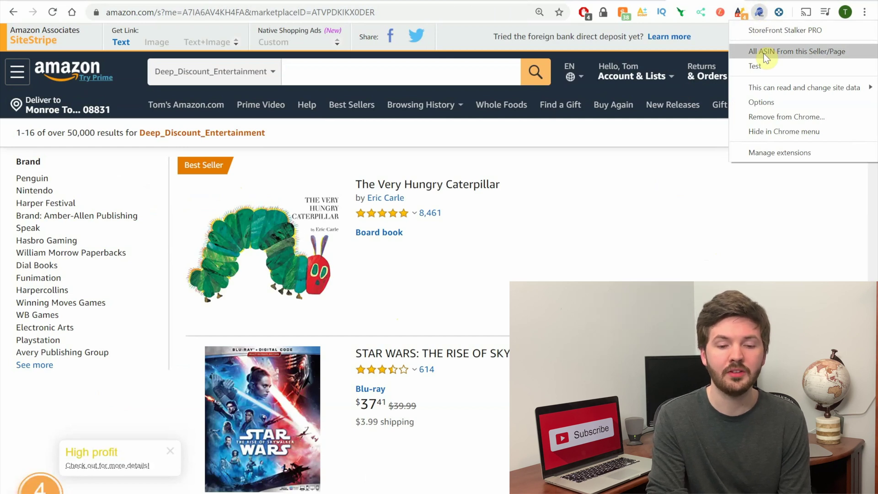
left_click(763, 53)
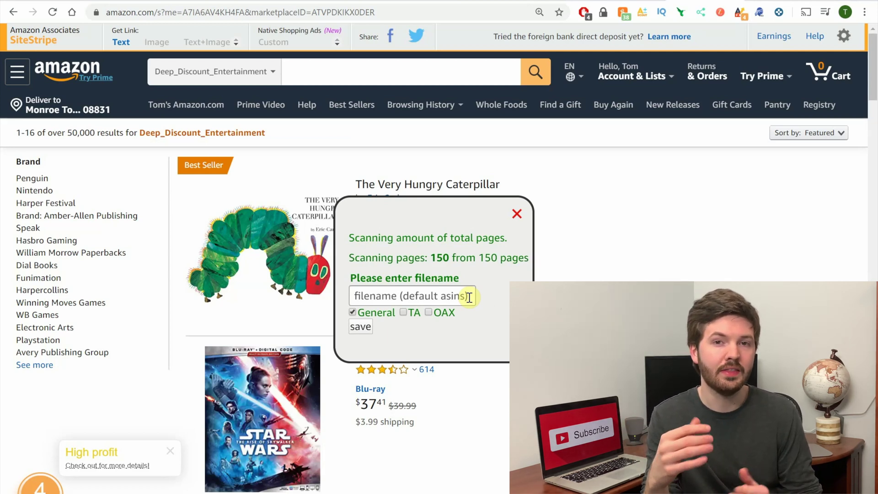
Save the scanned ASINs in TA format only as 'Deep Discount Entertainment', then close the scan window
left_click(403, 312)
left_click(362, 312)
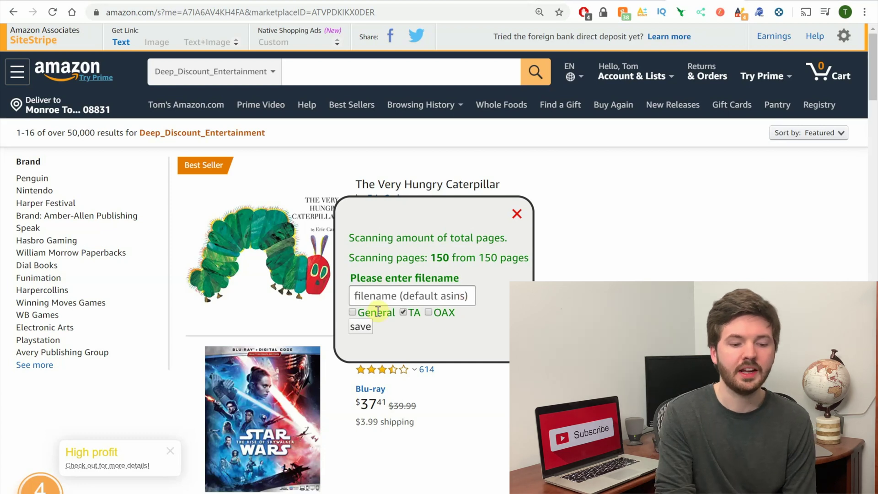
left_click(398, 292)
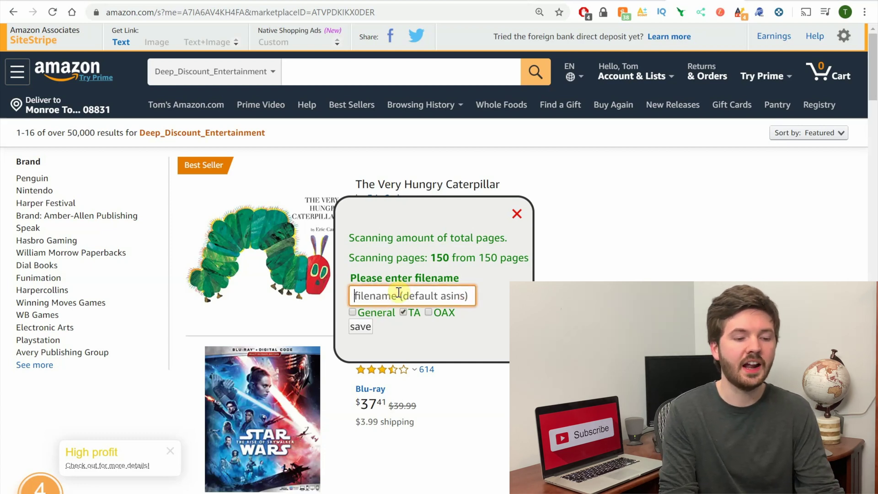
type("Deep Discount Entertainment")
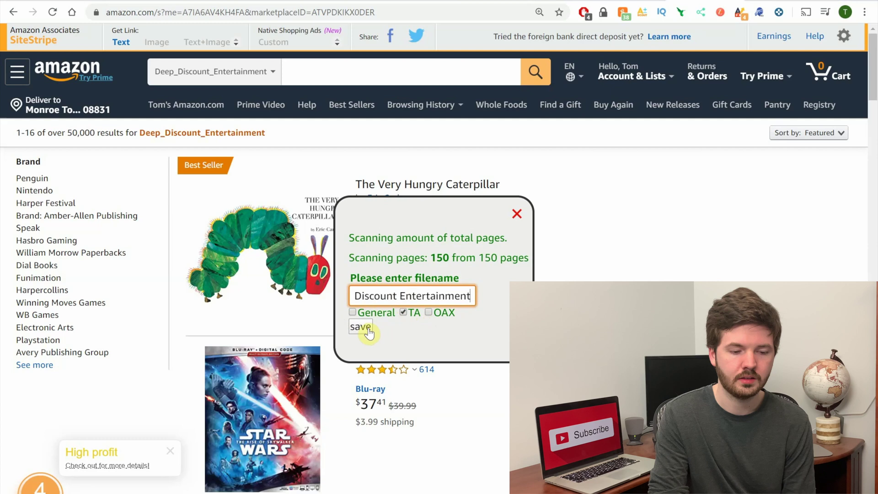
left_click(361, 326)
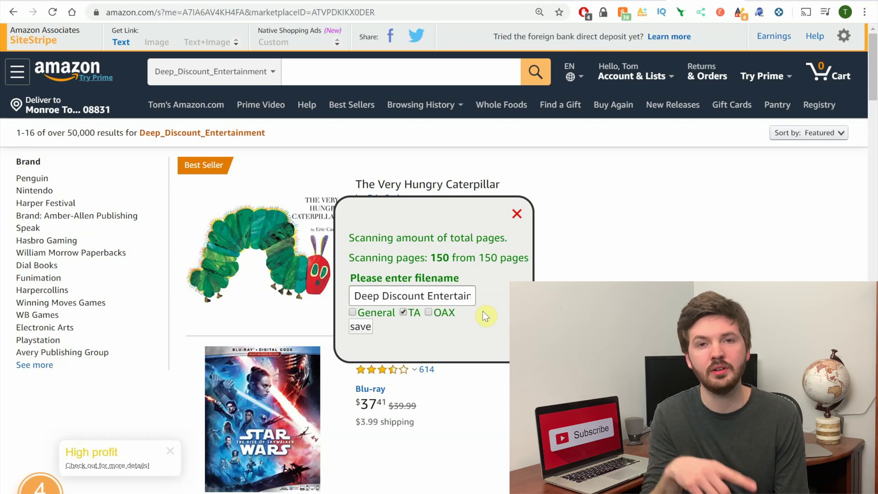
left_click(517, 214)
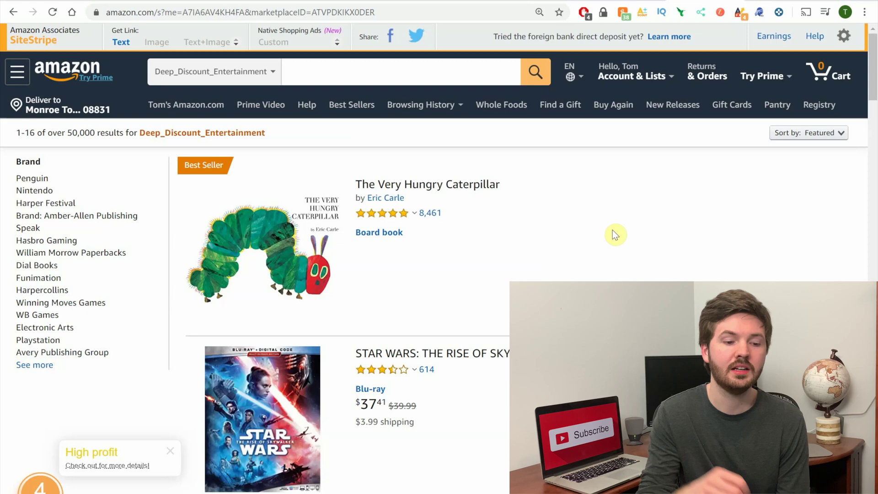
Go to Amazon Best Sellers and open the full Toys & Games best sellers list
left_click(347, 113)
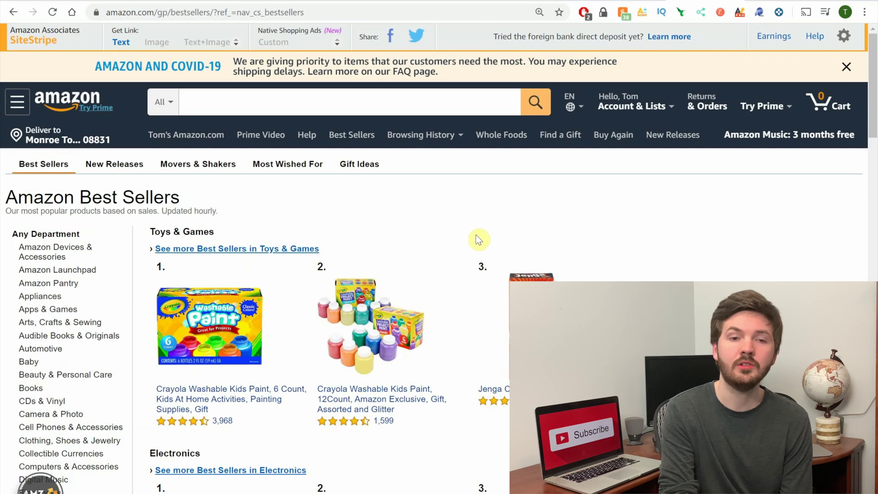
left_click(294, 249)
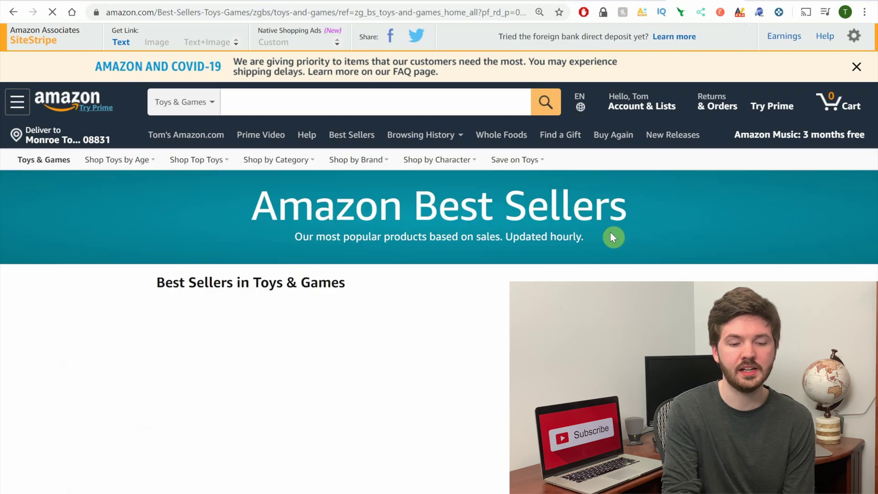
scroll(611, 232, "down", 1)
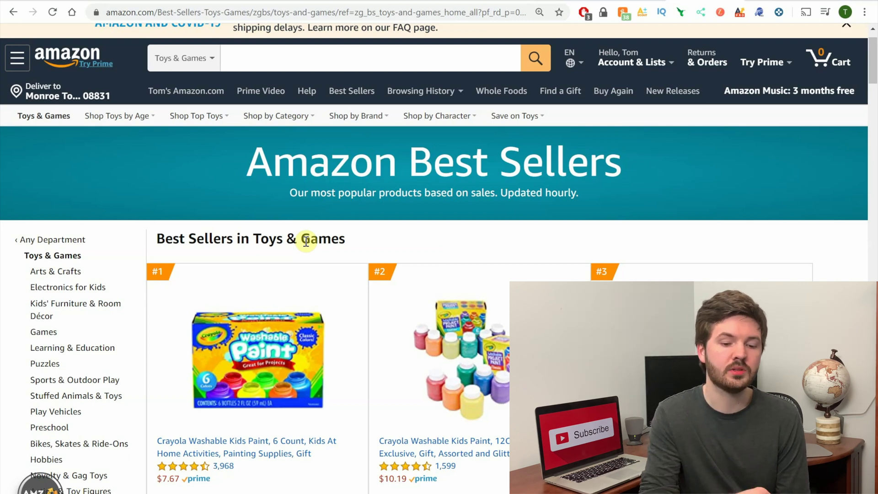
Scan all ASINs on the Toys & Games best sellers page and save them as TA file 'Top 100 Toys'
right_click(761, 14)
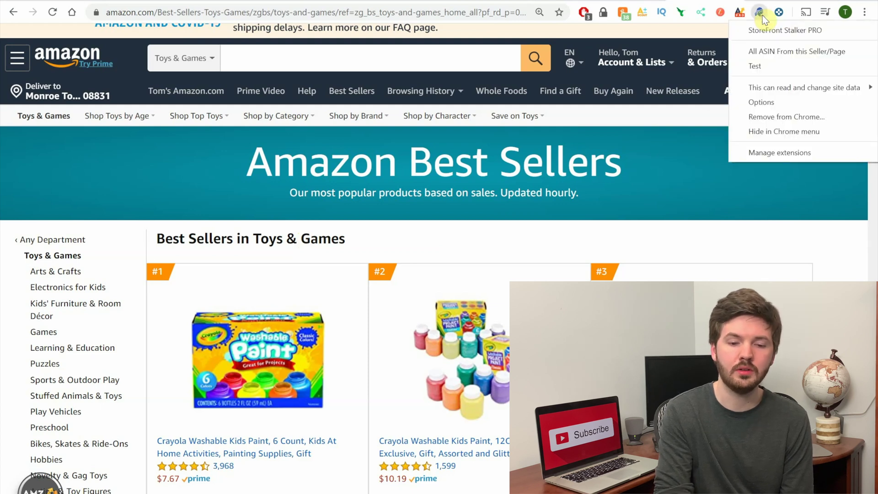
left_click(782, 52)
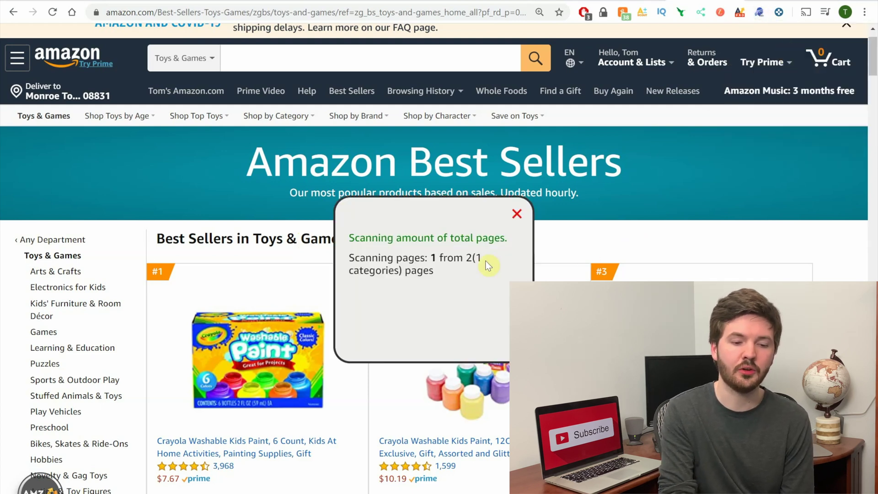
left_click(352, 313)
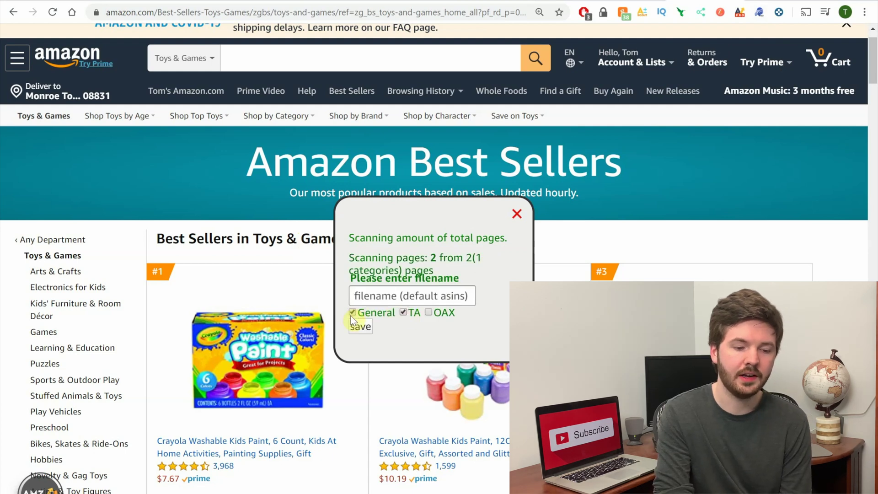
left_click(381, 301)
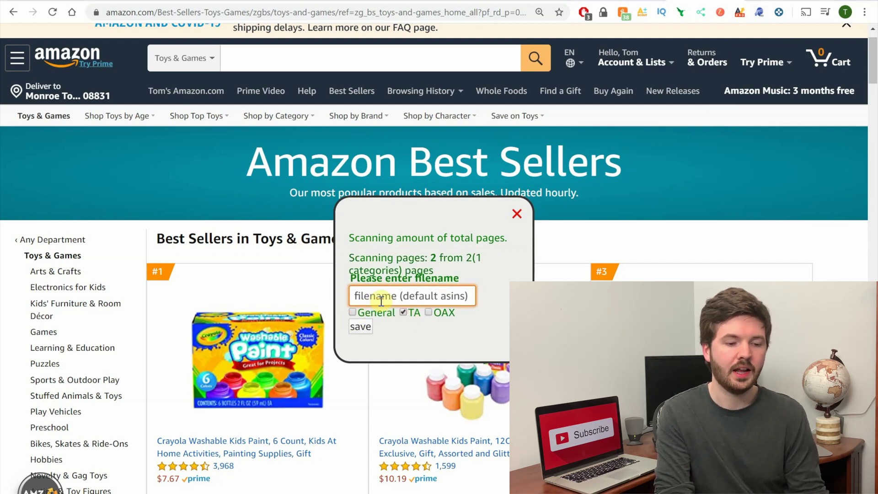
type("Top 100 Toys")
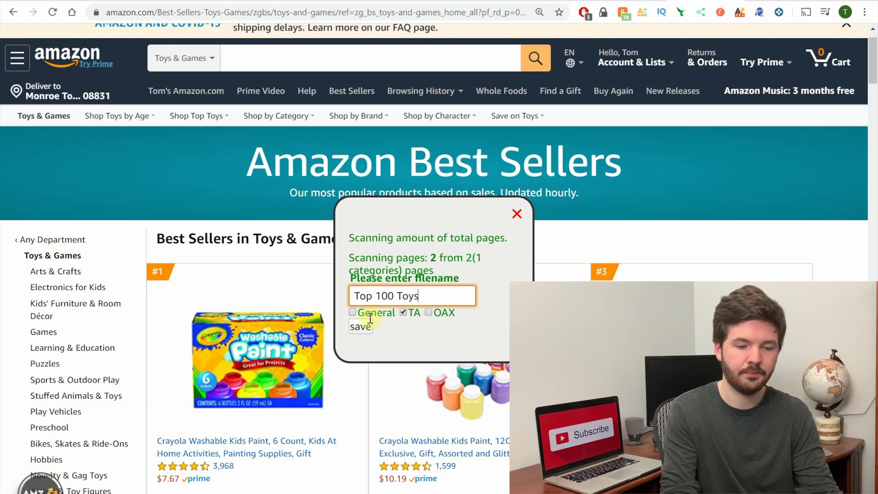
left_click(360, 327)
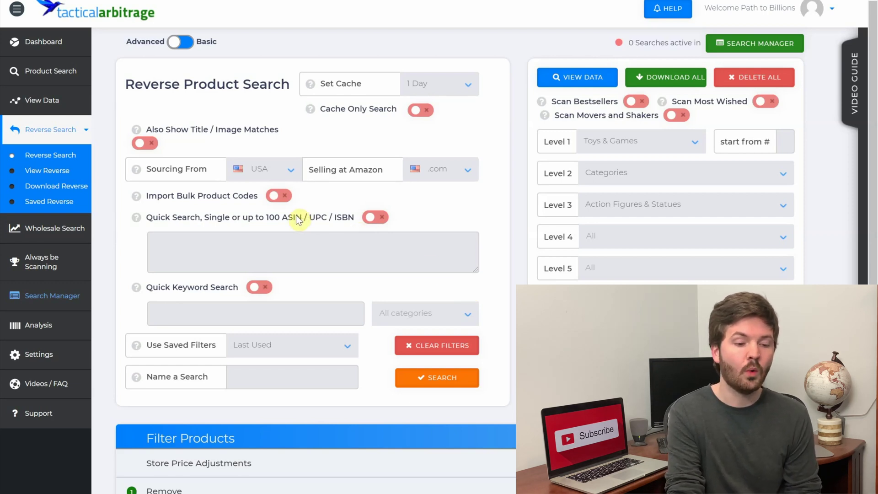
Enable Import Bulk Product Codes and upload Action Figures-TA (1)_1586481079.csv with its detected columns
left_click(273, 197)
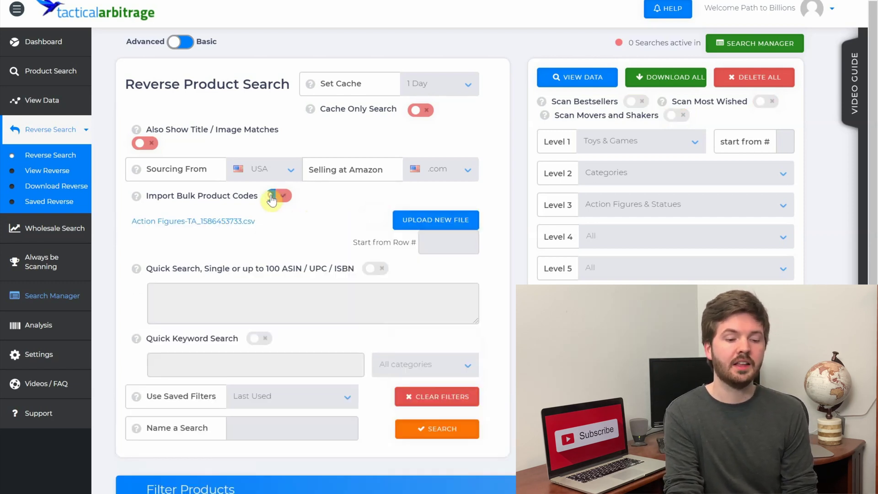
left_click(416, 228)
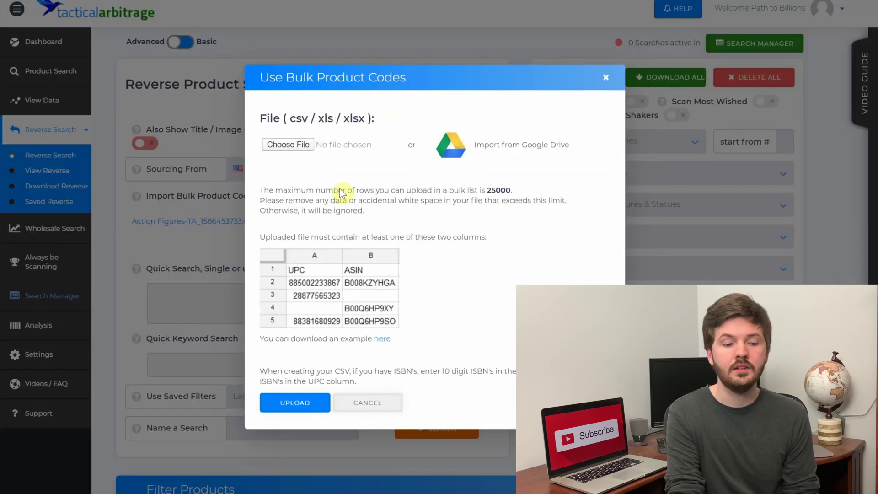
left_click(288, 145)
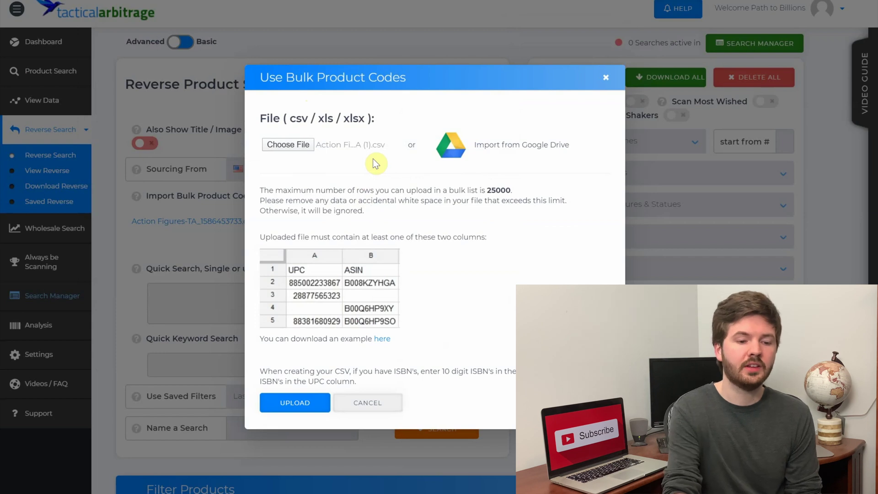
left_click(315, 402)
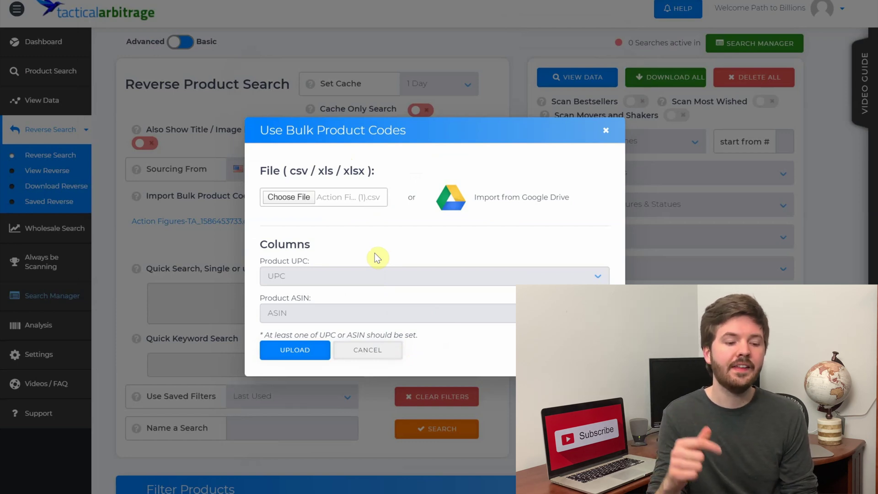
left_click(304, 353)
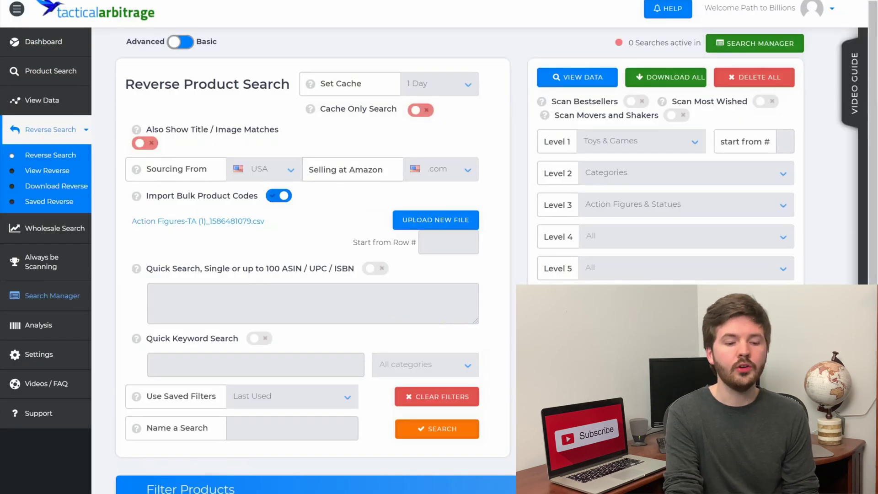
Launch the reverse product search on the uploaded ASIN list of 362 products
left_click(447, 428)
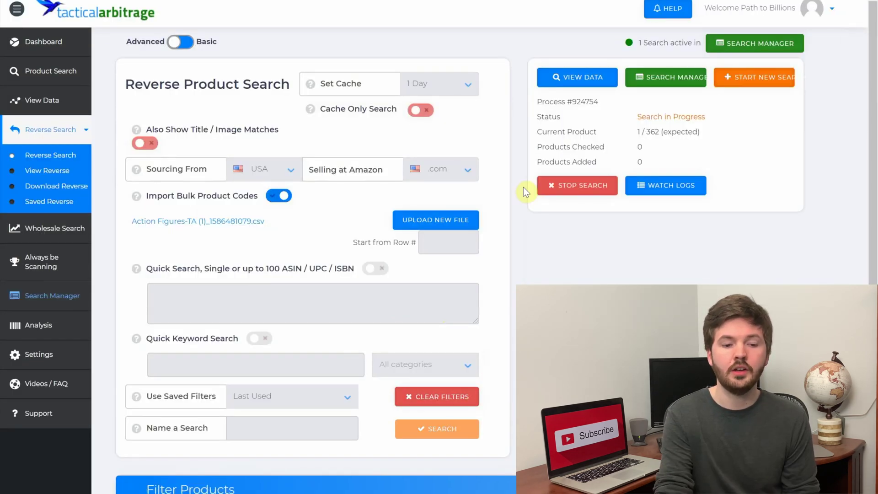